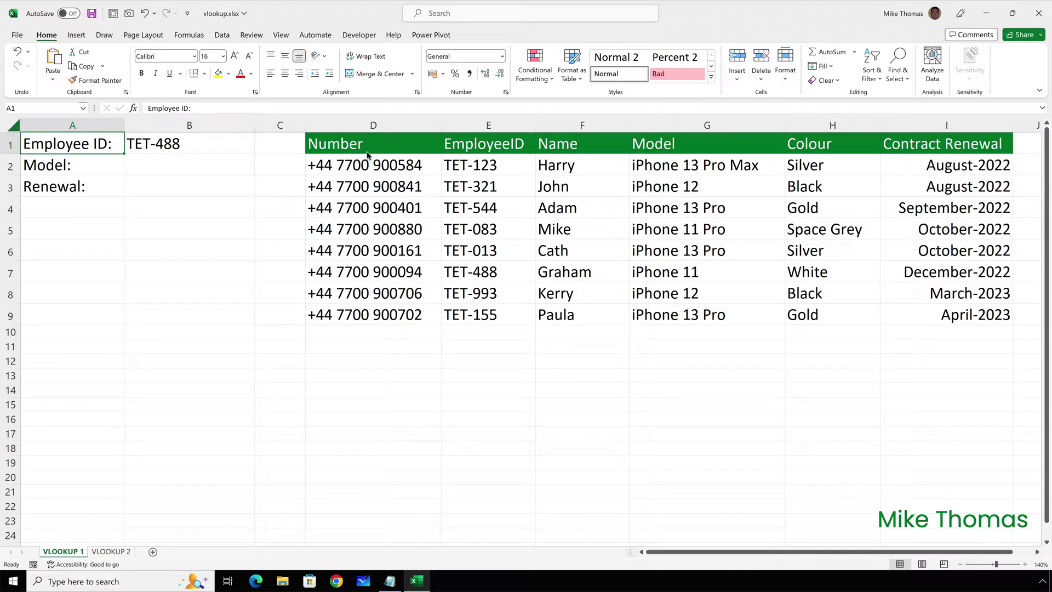
Start =VLOOKUP(B1, in cell B2, with the employee ID in B1 as the lookup value
left_click(209, 162)
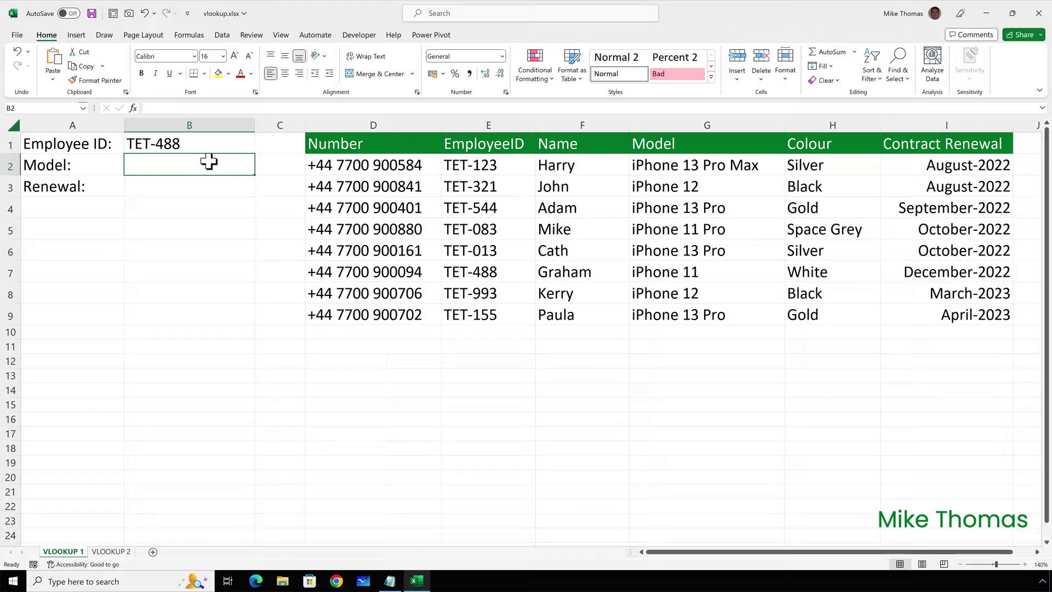
type("=vl")
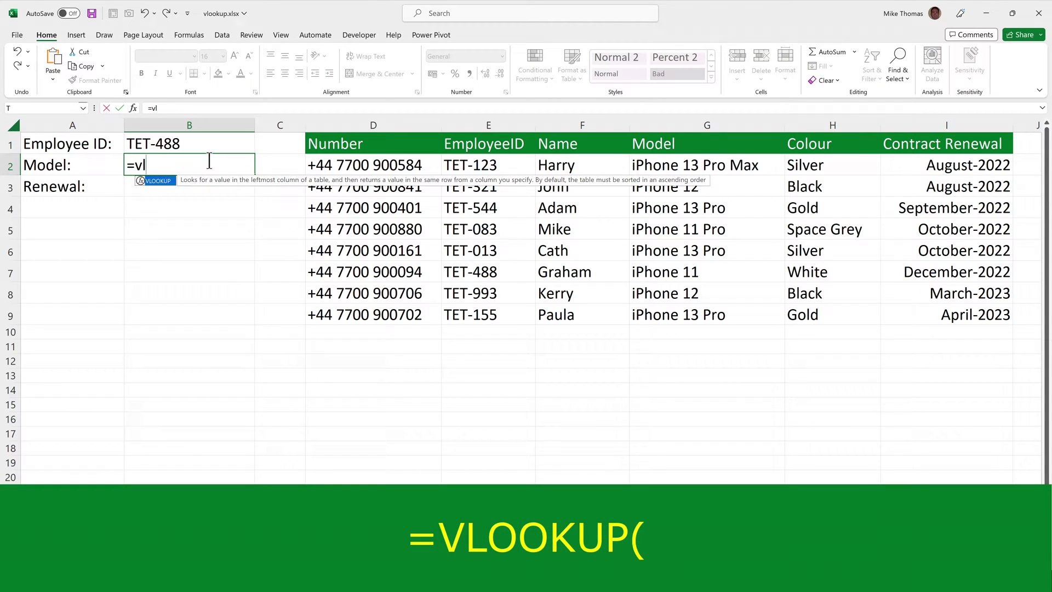
key("Tab")
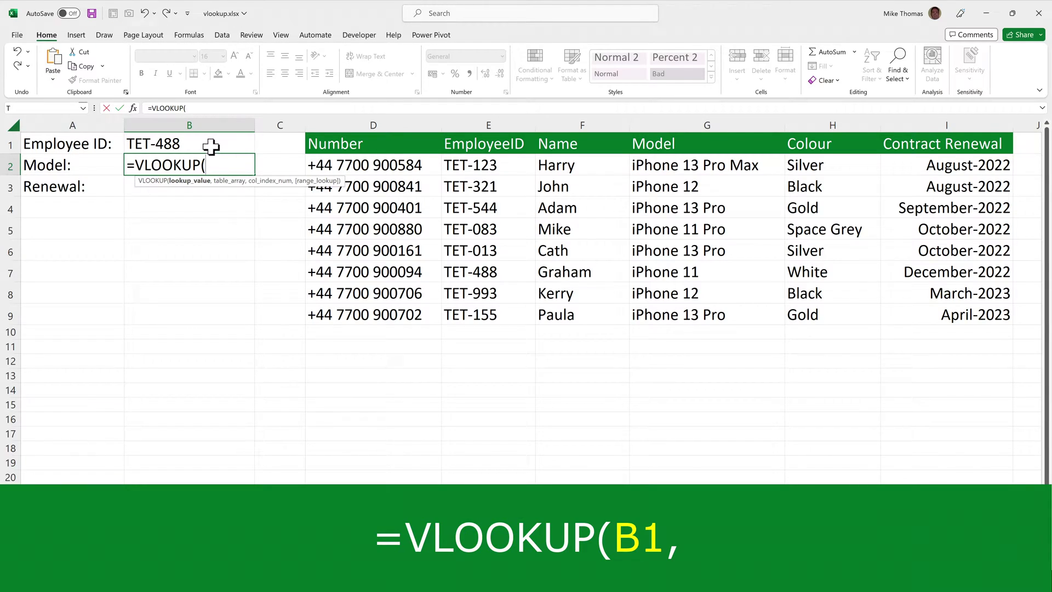
left_click(212, 143)
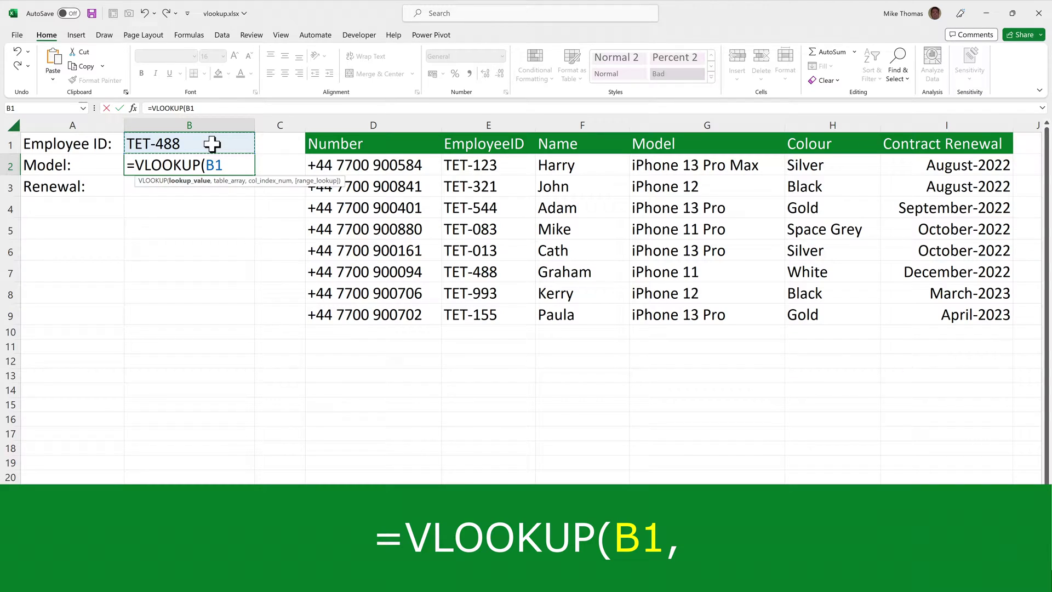
type(",")
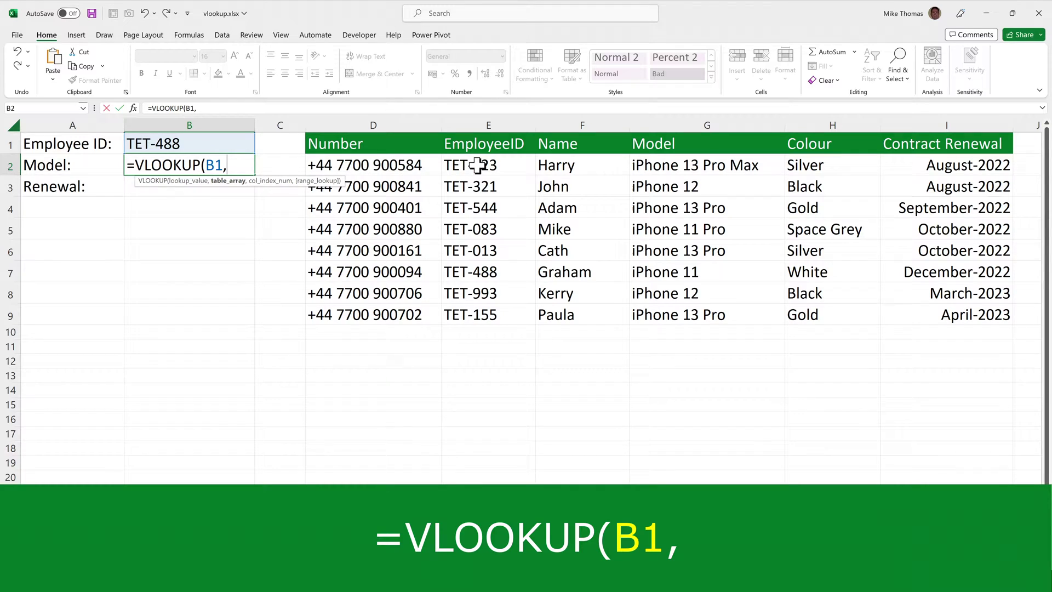
Complete B2 as =VLOOKUP(B1,E2:G9,3,FALSE), returning iPhone 11 for TET-488
left_click_drag(478, 164, 742, 311)
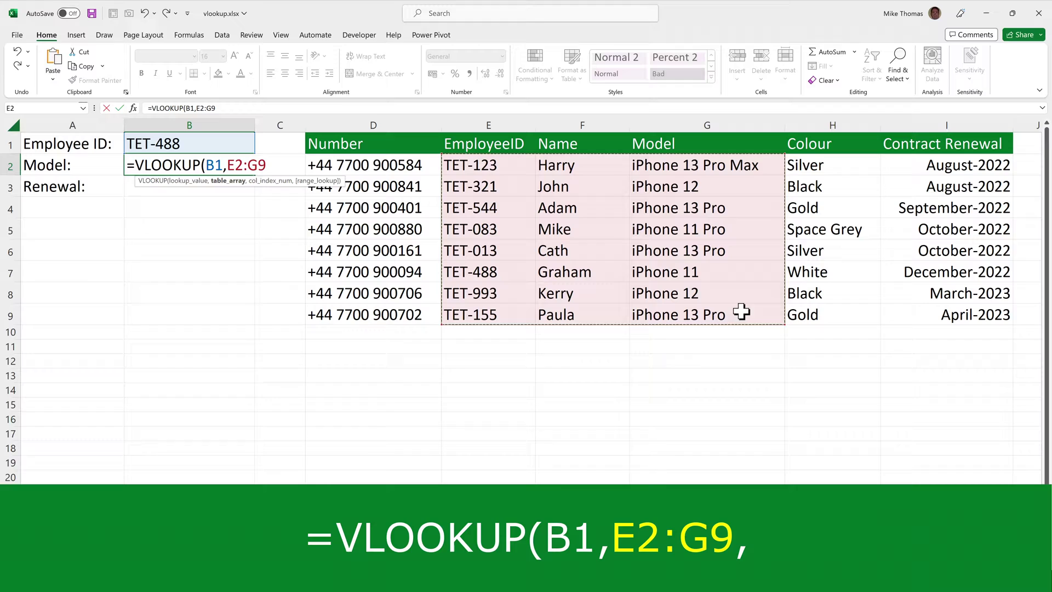
type(",3")
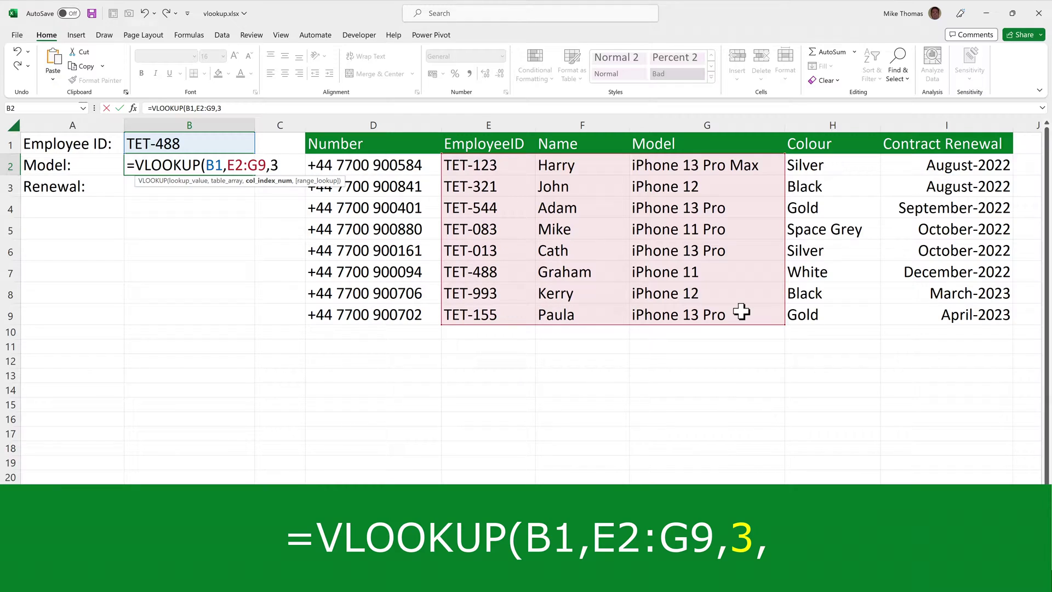
type(",")
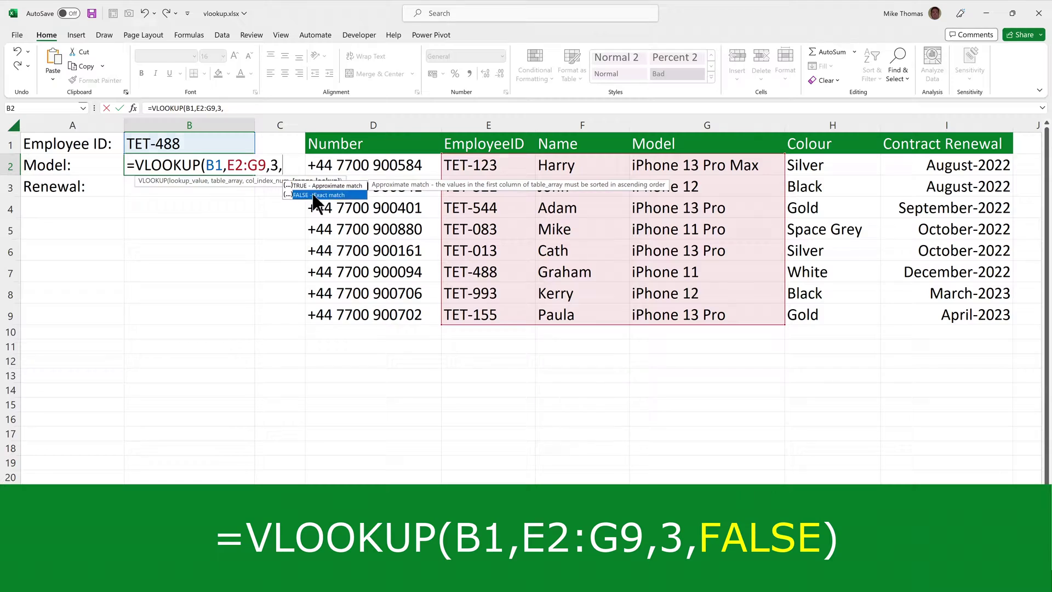
double_click(313, 195)
type(")")
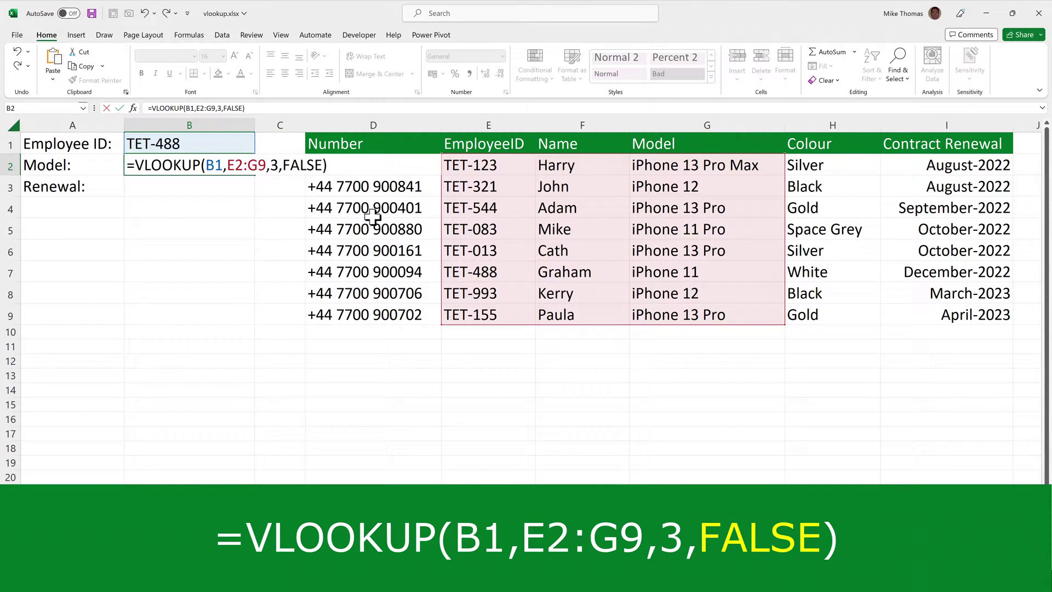
key("ctrl+Return")
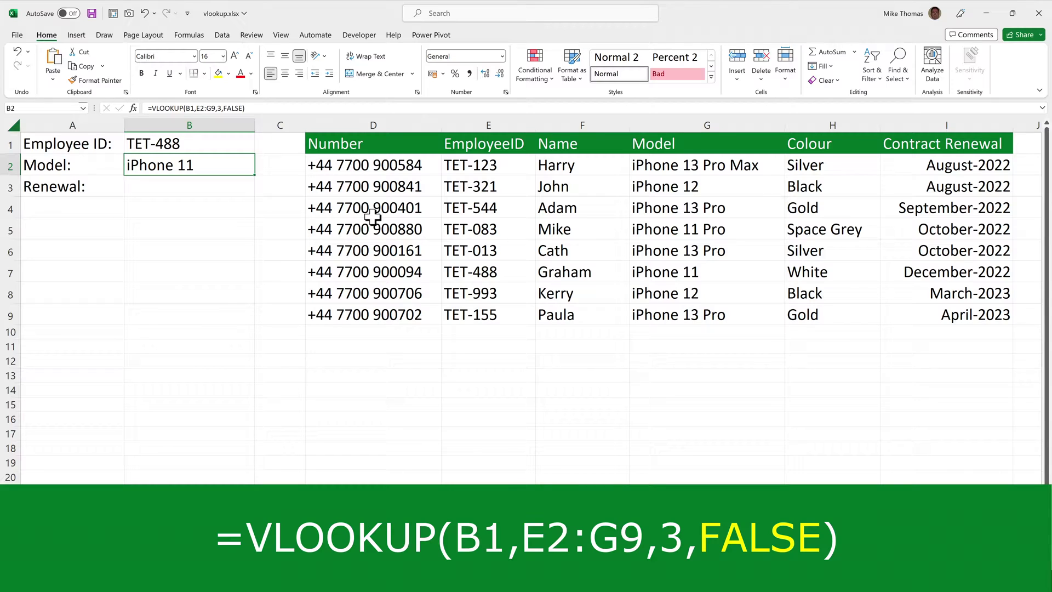
left_click(196, 141)
double_click(196, 141)
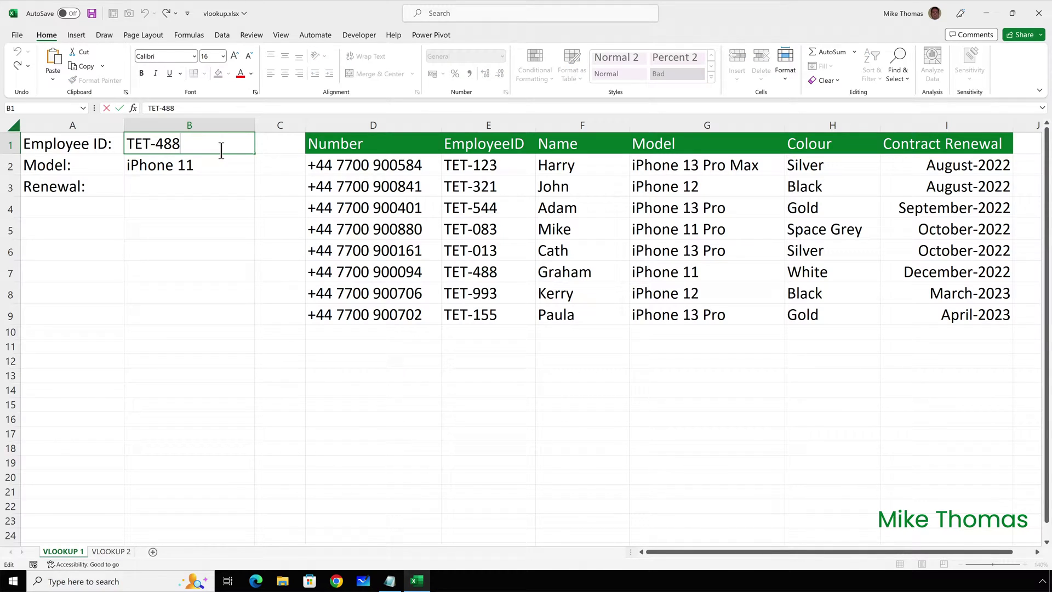
key("BackSpace")
type("9")
key("ctrl+Return")
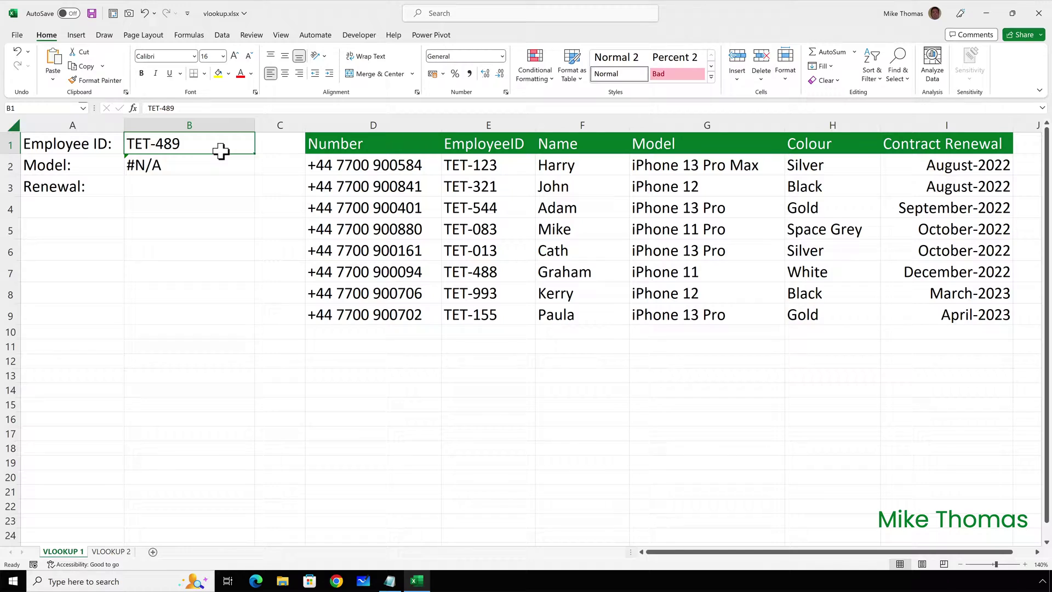
double_click(217, 145)
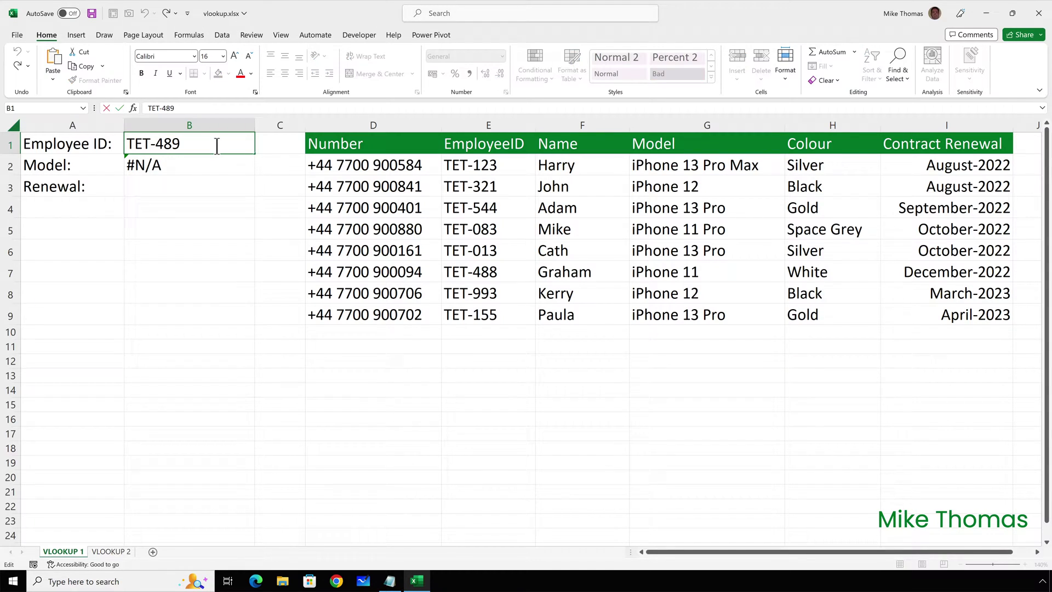
key("BackSpace")
type("8")
key("ctrl+Return")
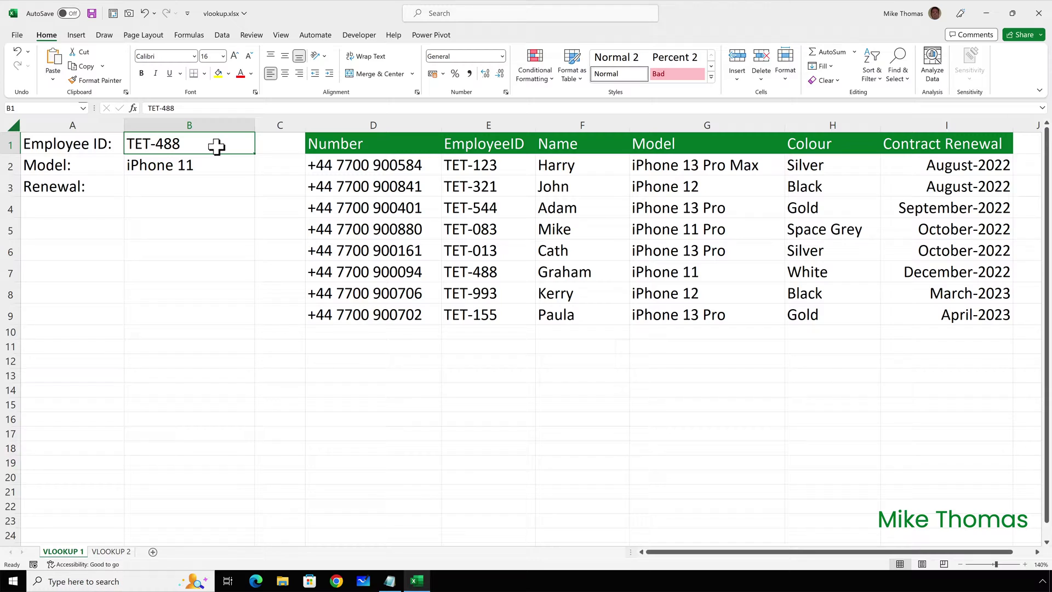
Enter =VLOOKUP(B1,E2:I9,5,FALSE) in B3, returning the renewal serial 44896
left_click(186, 185)
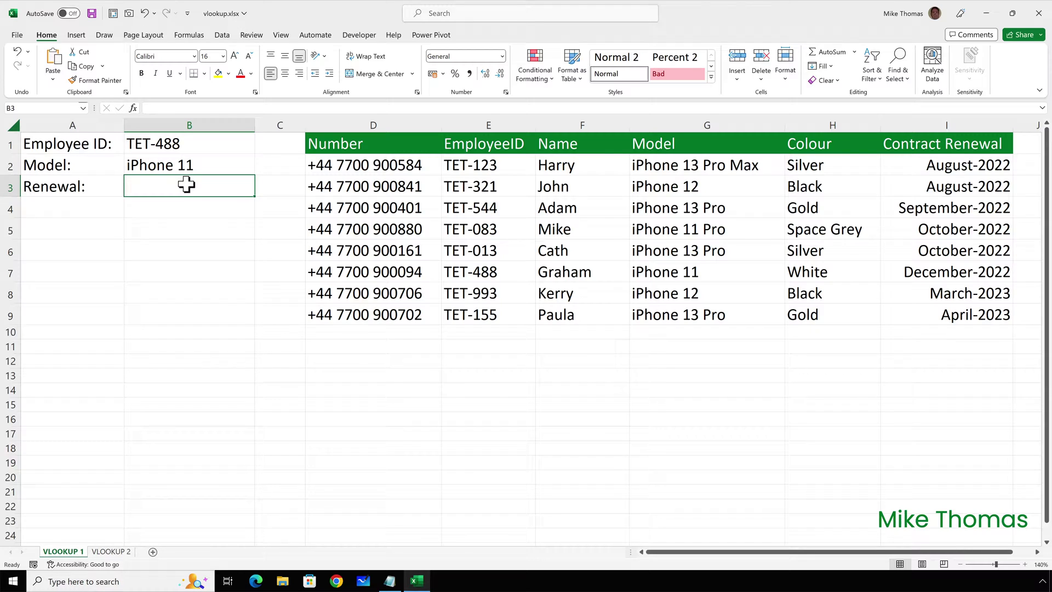
type("=VLOOKUP(")
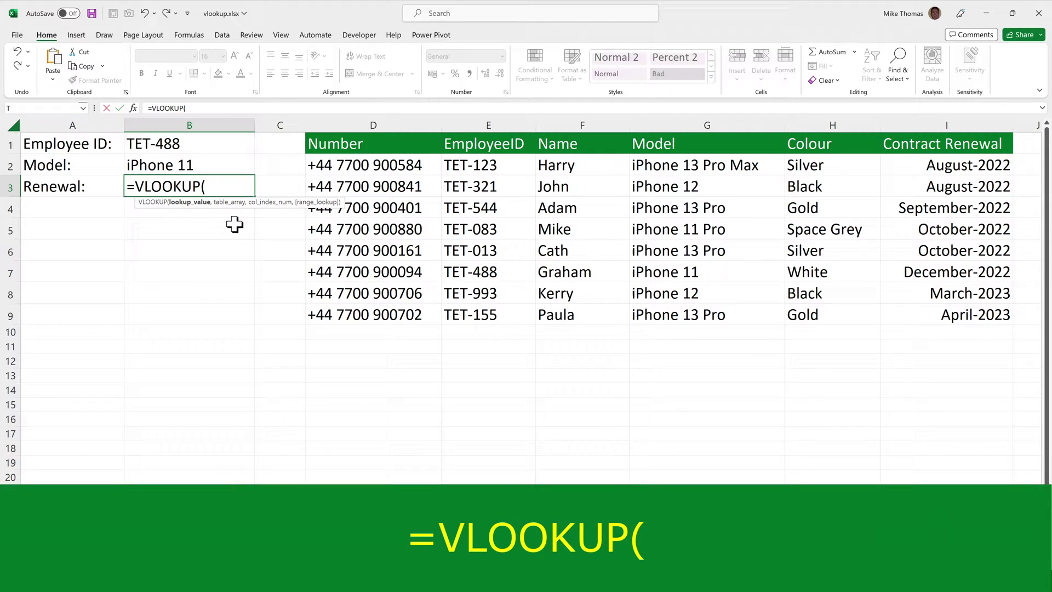
left_click(218, 145)
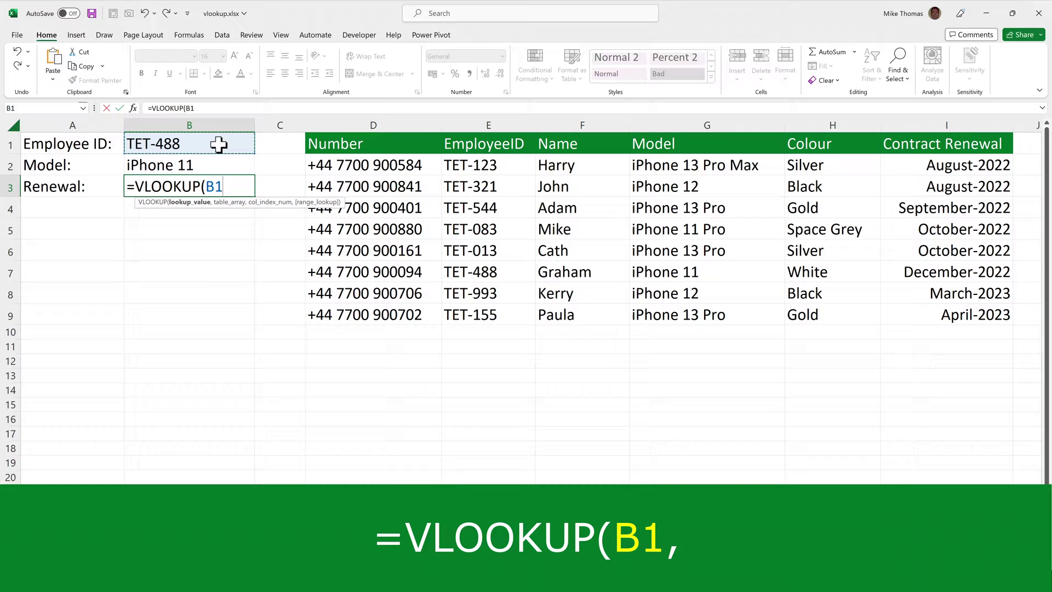
type(",")
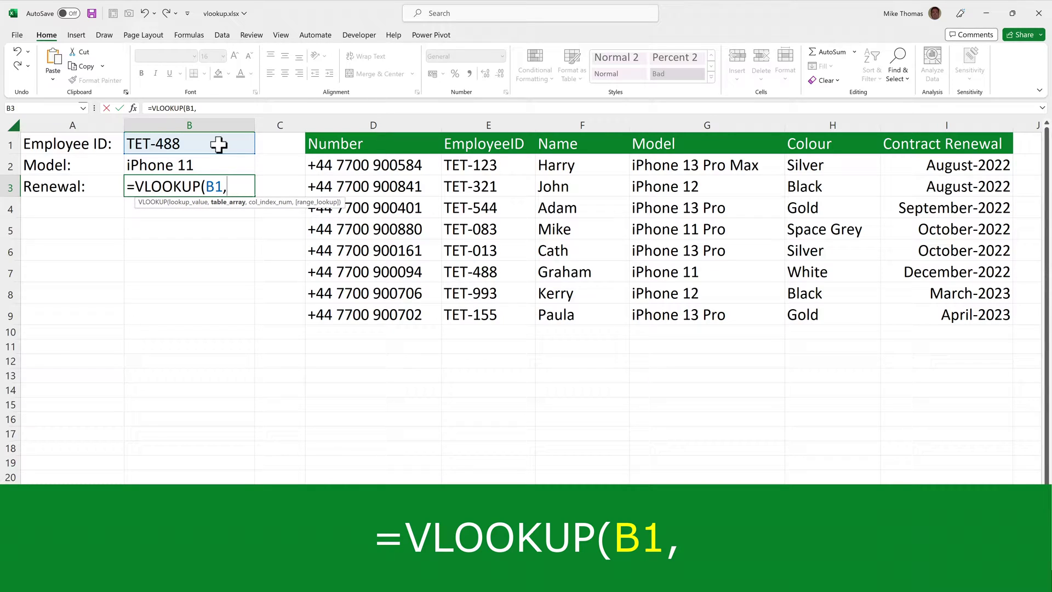
left_click(487, 161)
left_click_drag(486, 161, 934, 305)
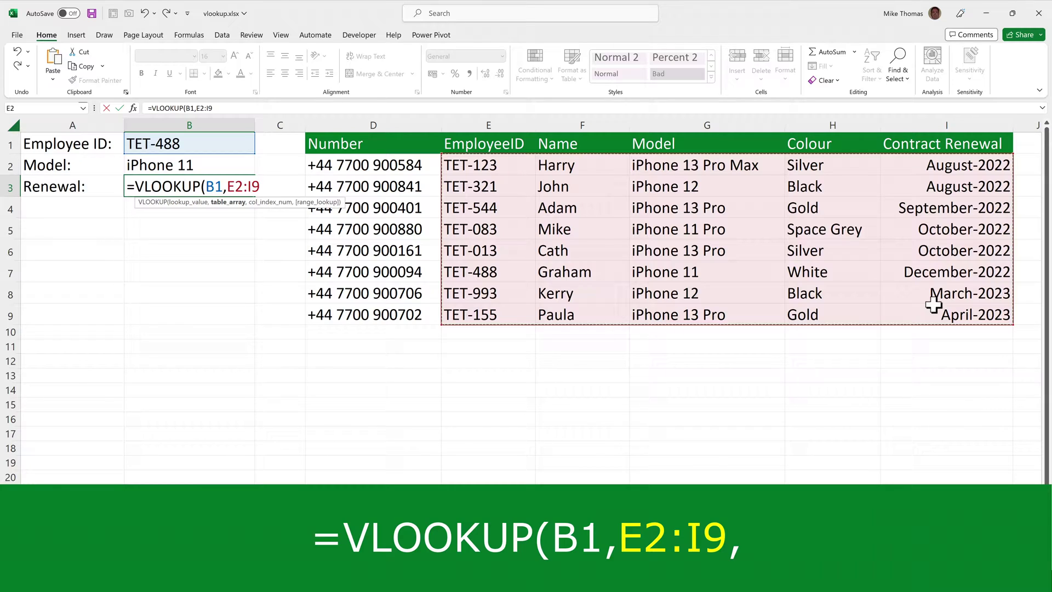
type(",")
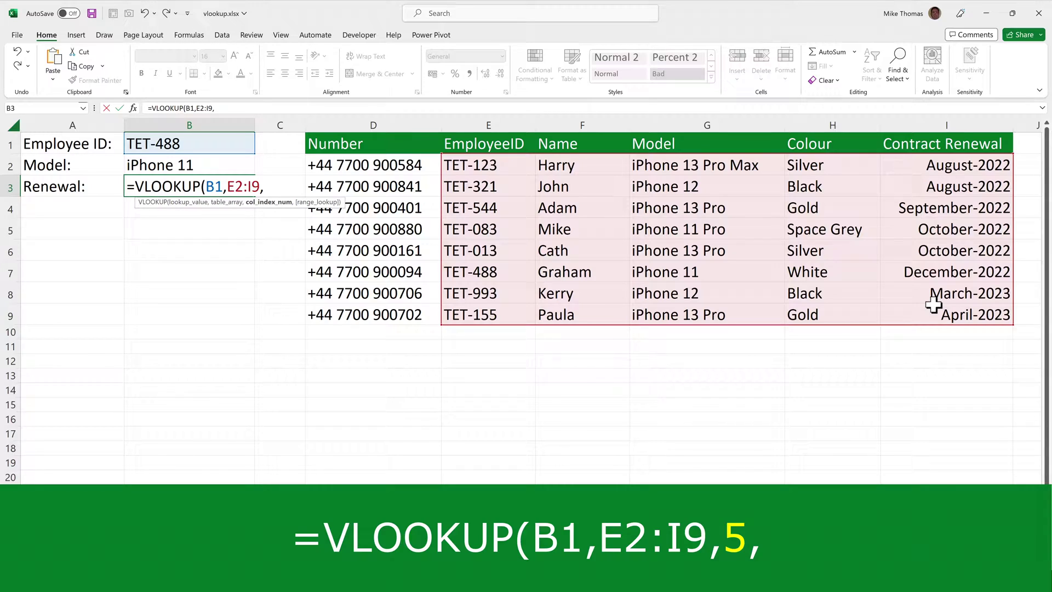
type("5,")
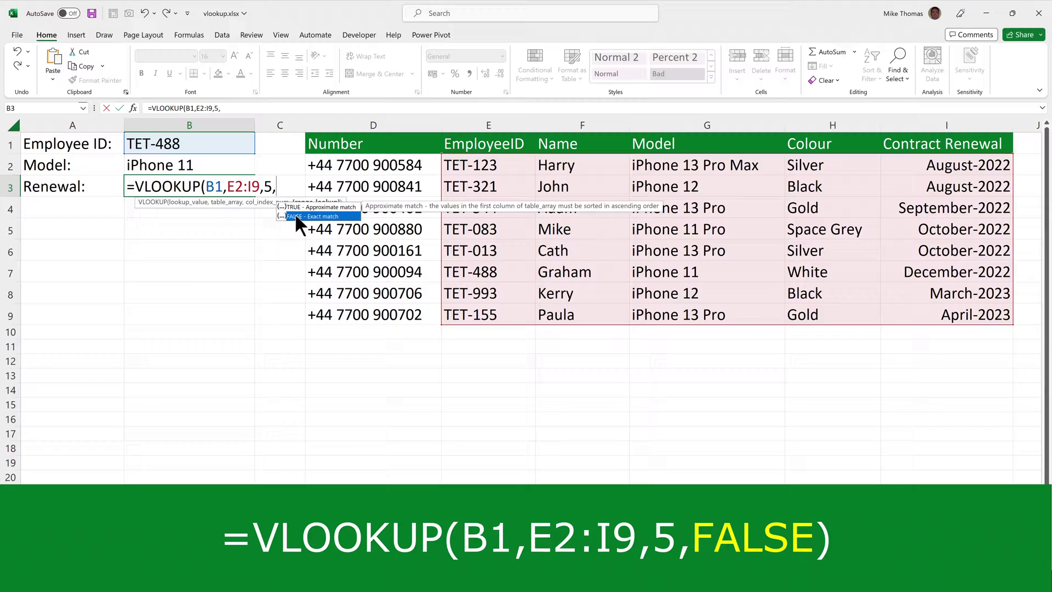
double_click(296, 216)
key("ctrl+Return")
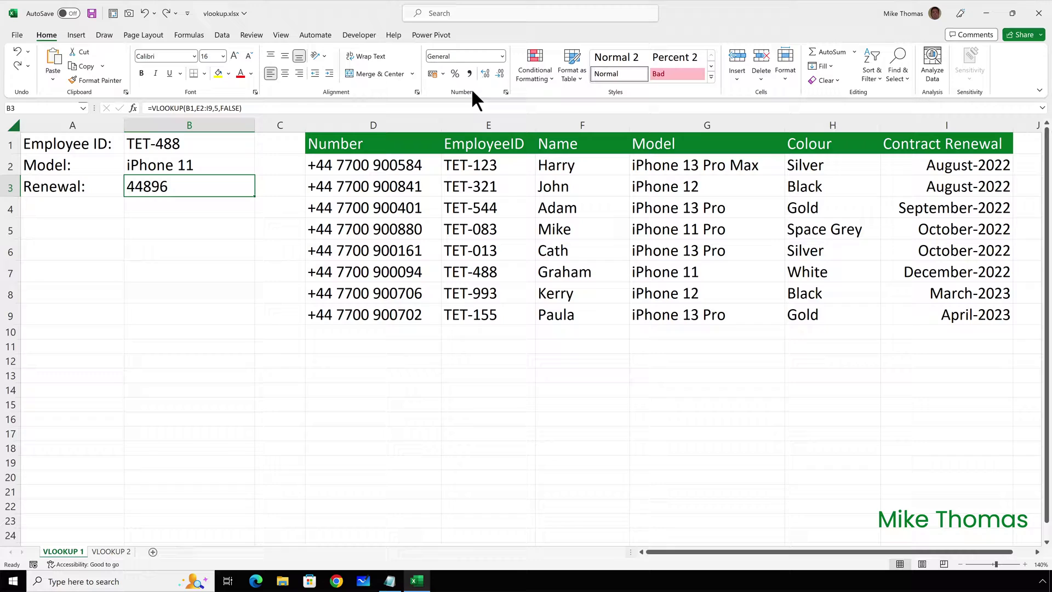
Format B3 as Long Date and widen column B to fit 01 December 2022
left_click(502, 55)
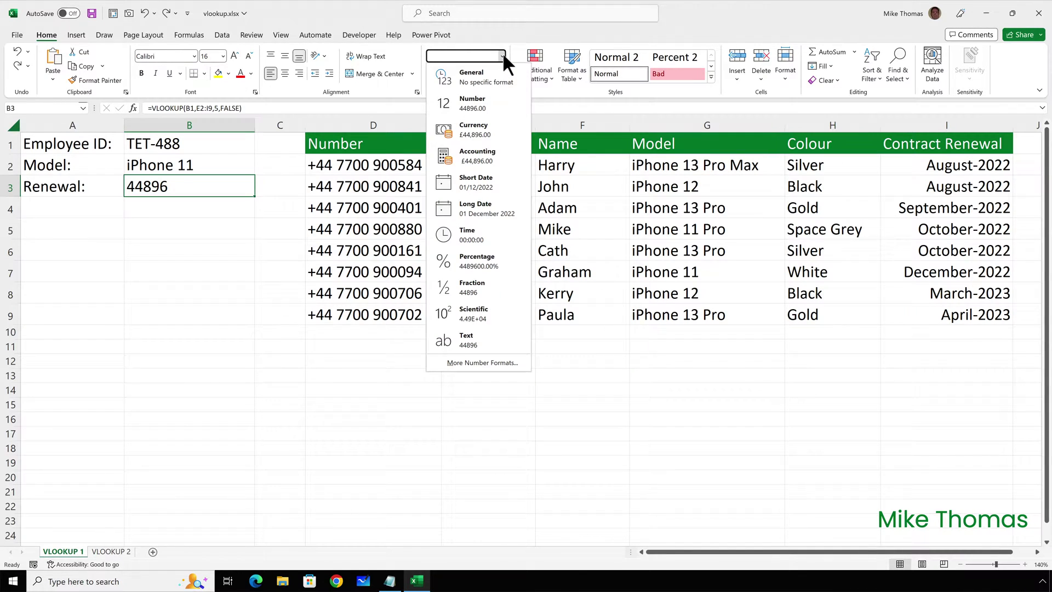
left_click(493, 210)
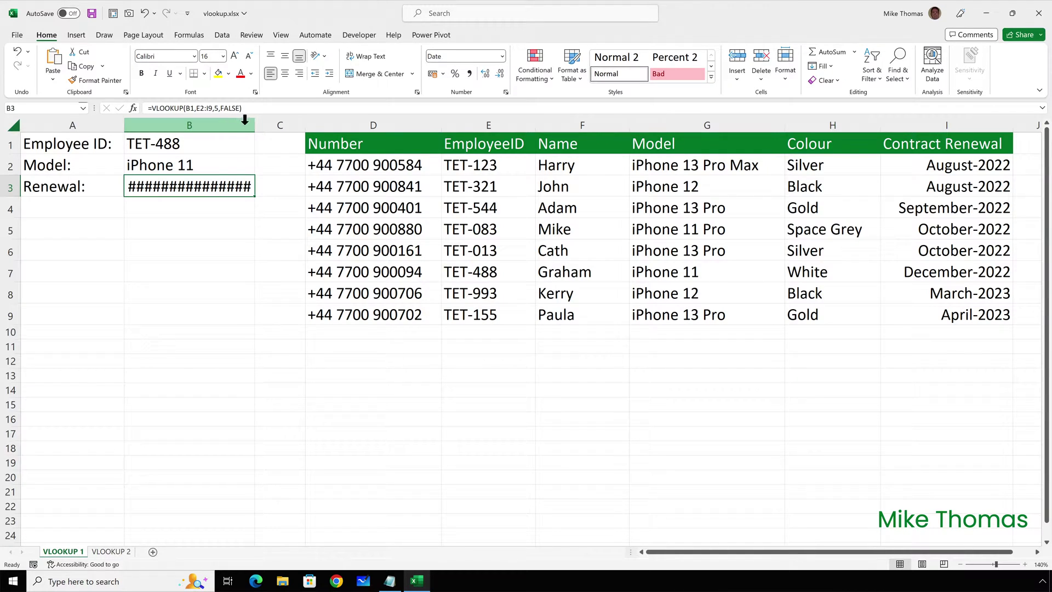
left_click_drag(254, 126, 268, 126)
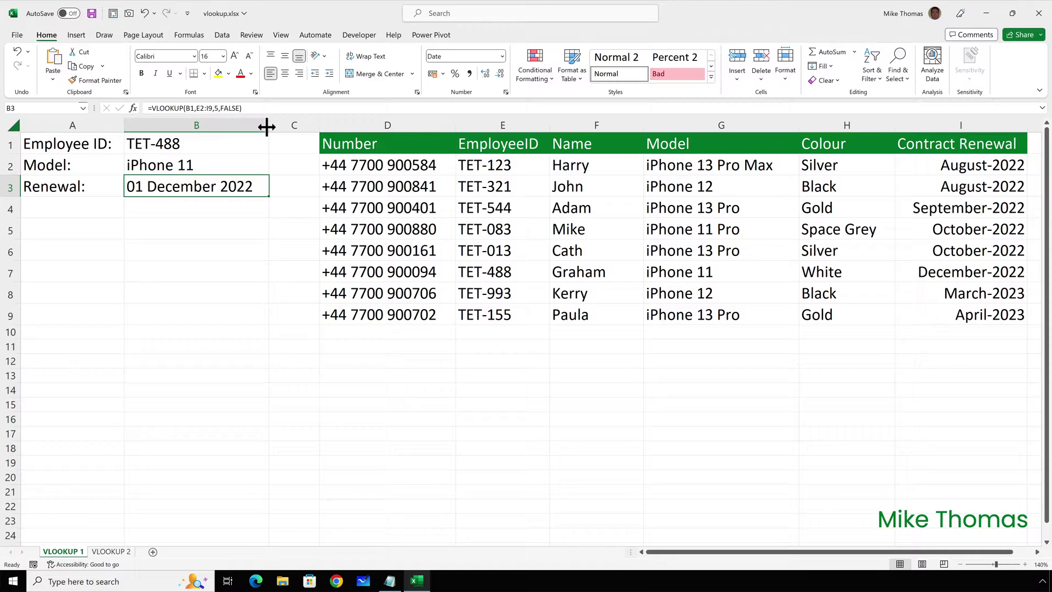
left_click(939, 271)
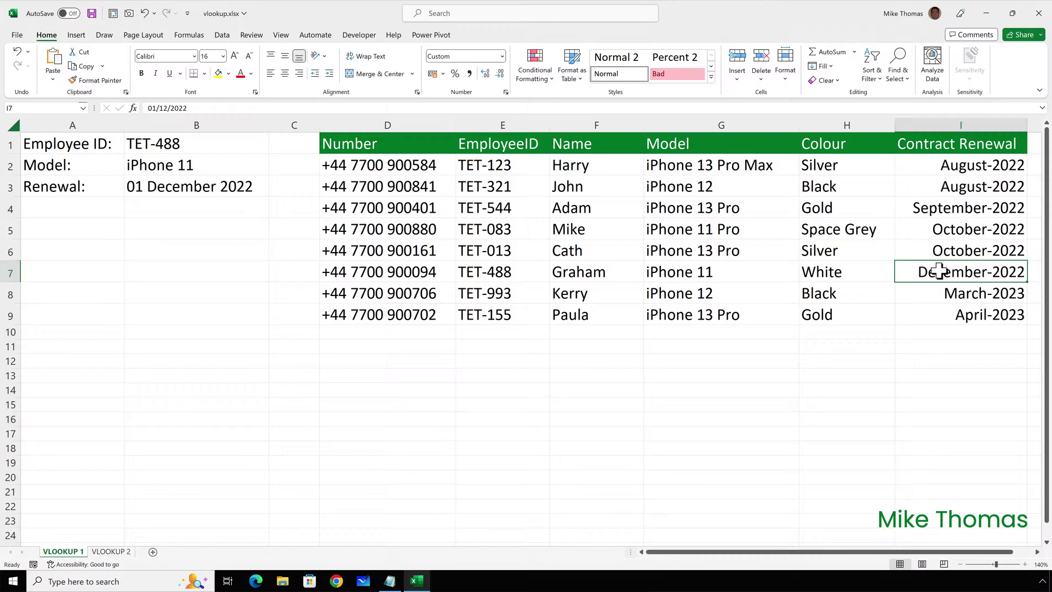
Insert a blank column at column G, before the Model column
left_click(699, 125)
right_click(698, 125)
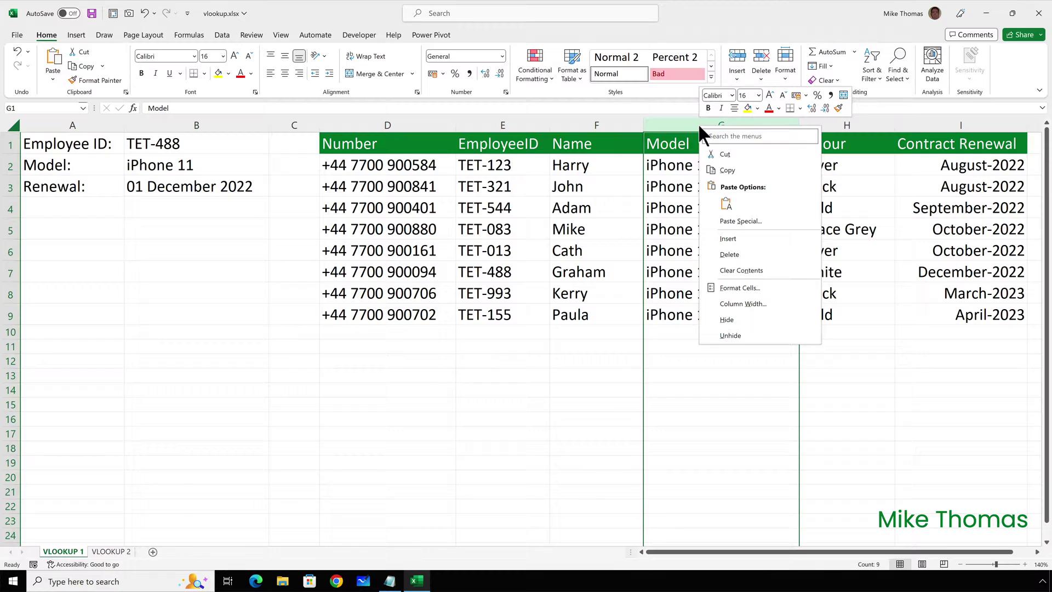
left_click(747, 236)
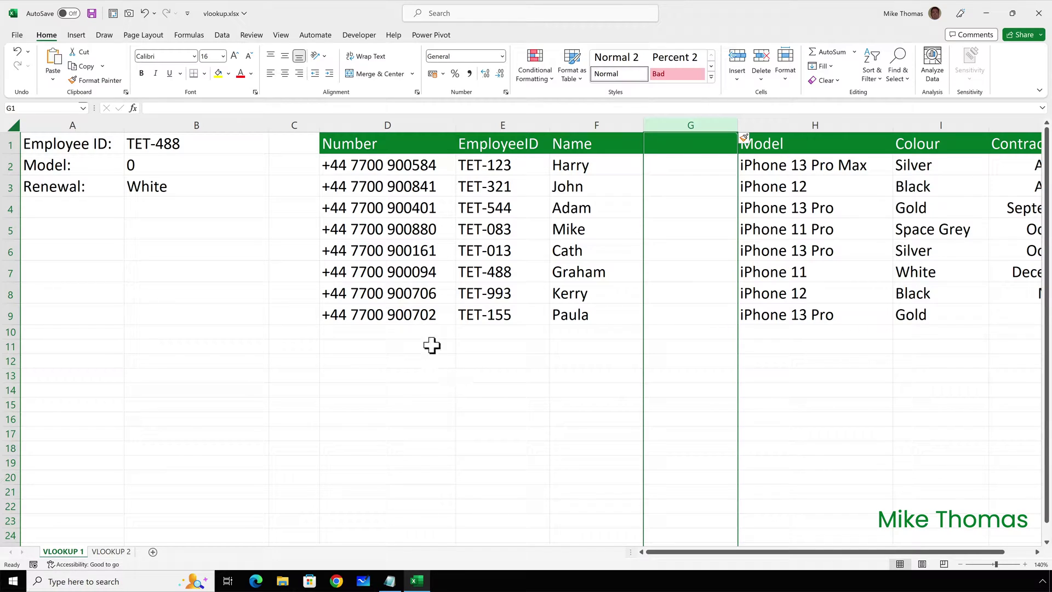
Check the lookup formulas in B2 and B3, then move to the VLOOKUP 2 sheet
left_click(199, 166)
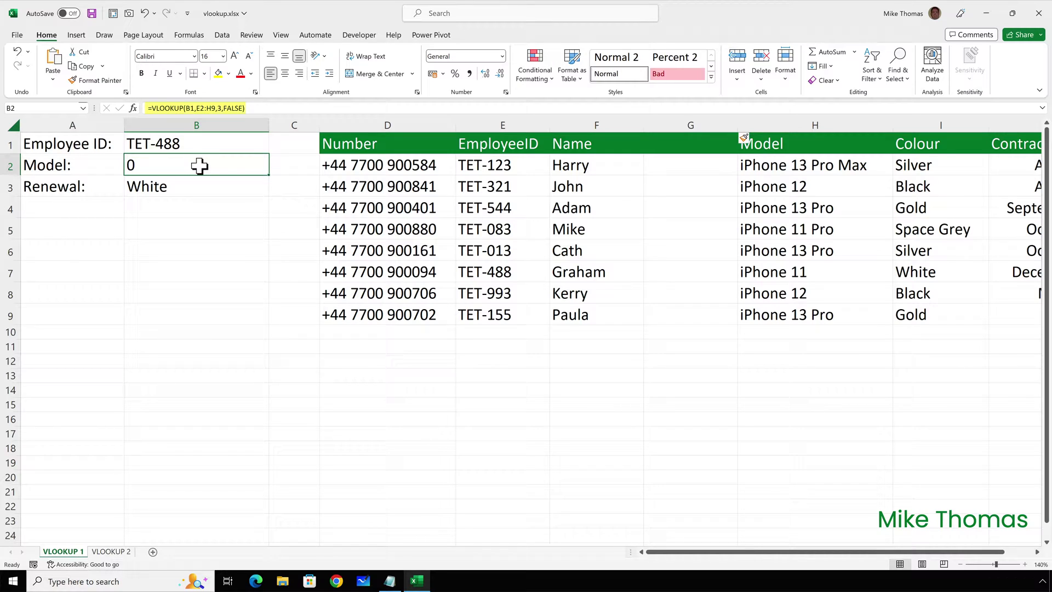
left_click(198, 184)
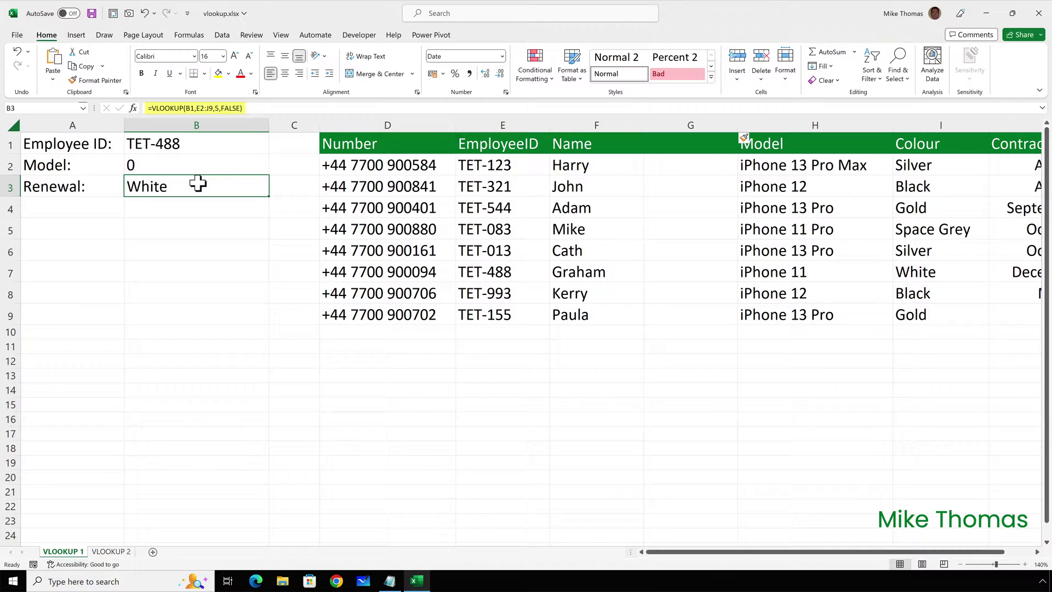
left_click(117, 551)
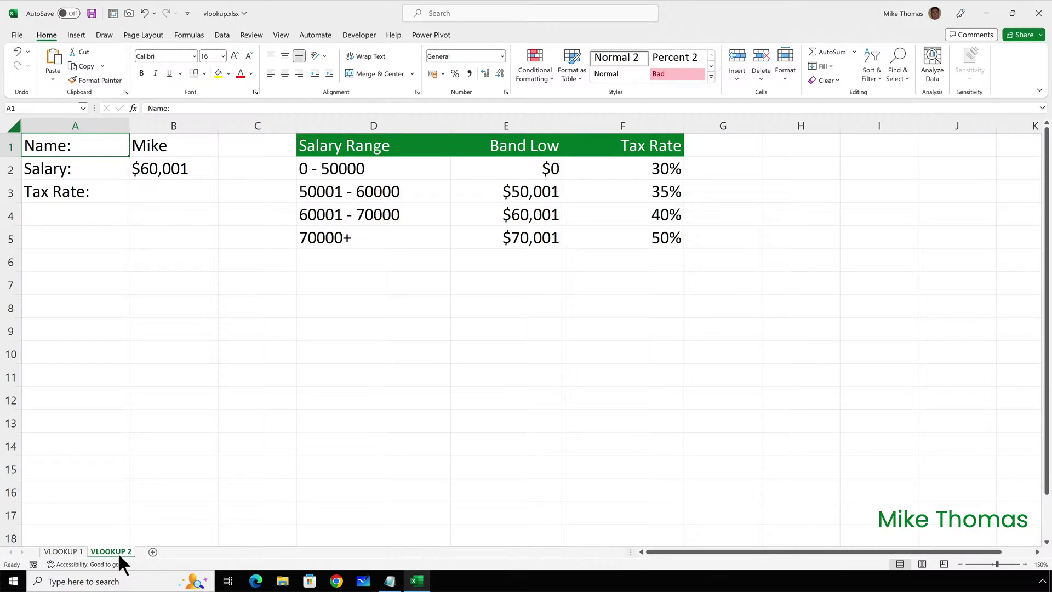
Enter =VLOOKUP(B2,E2:F5,2,TRUE) in B3, returning 0.4 for the $60,001 salary
left_click(171, 191)
type("=vl")
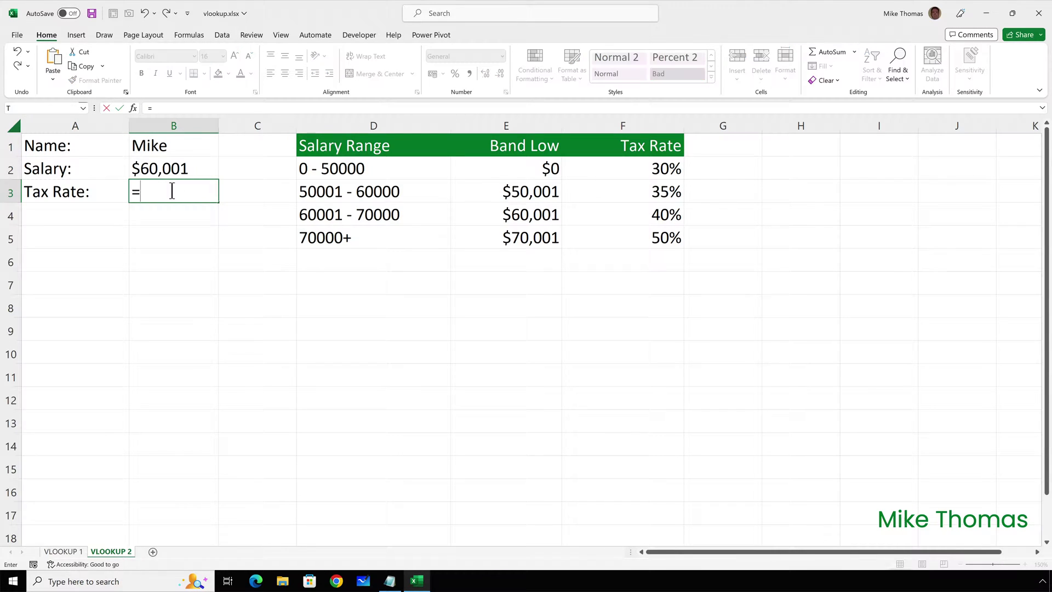
key("Tab")
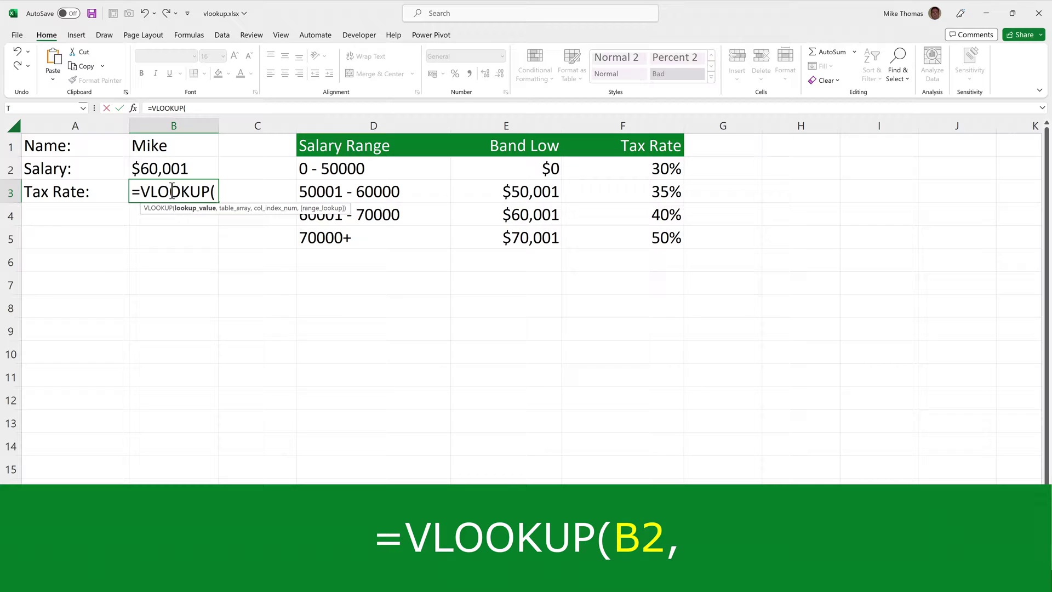
left_click(173, 170)
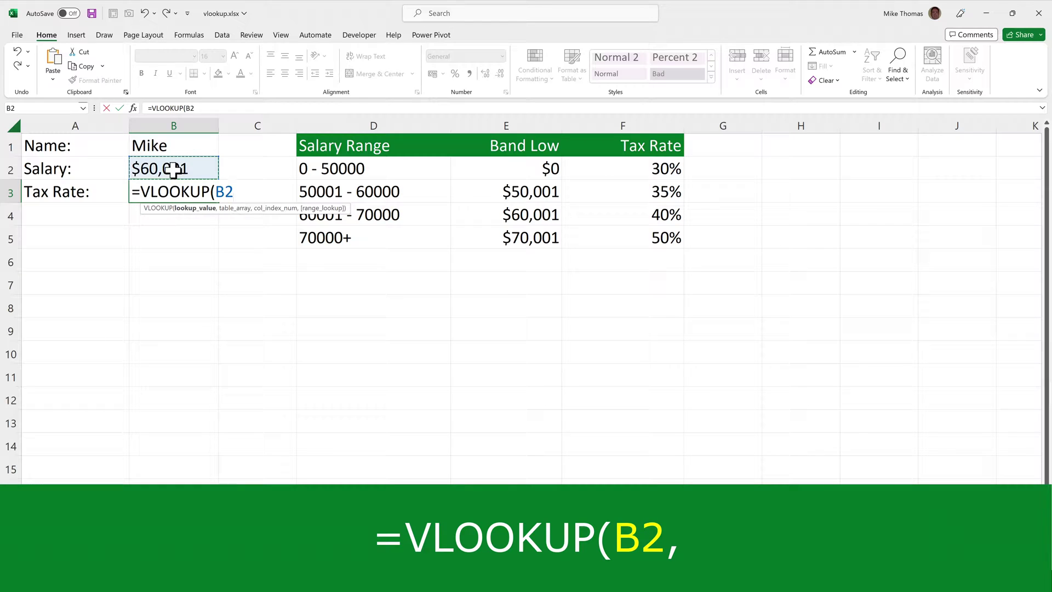
type(",")
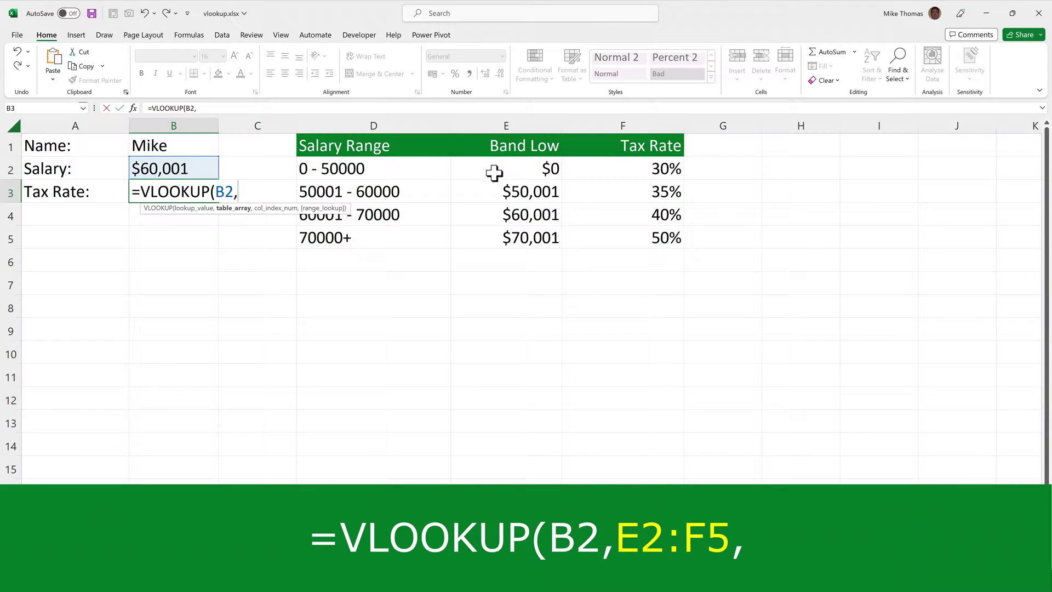
left_click_drag(517, 163, 643, 234)
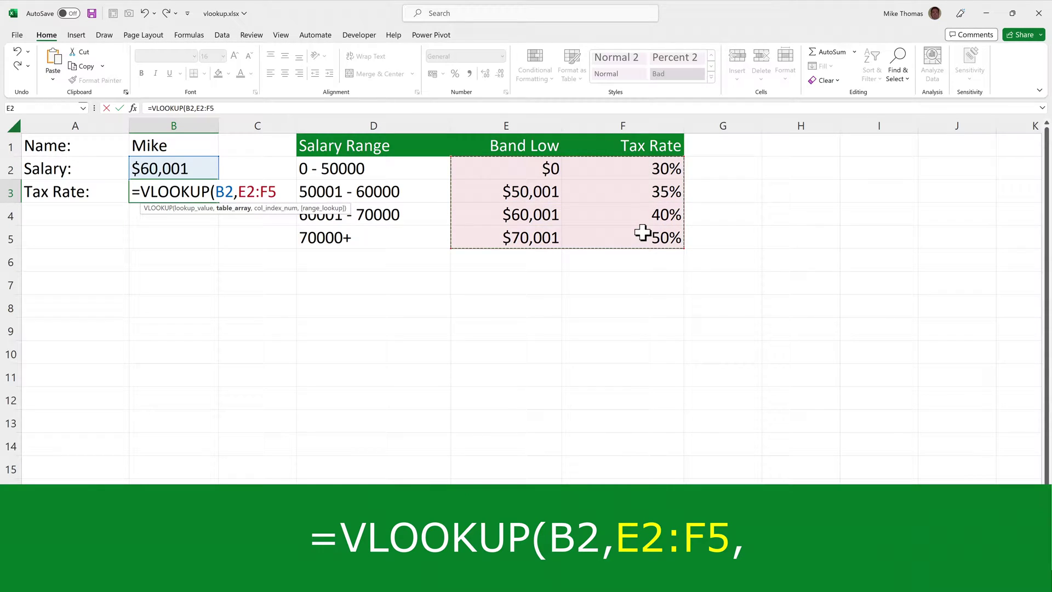
type(",2")
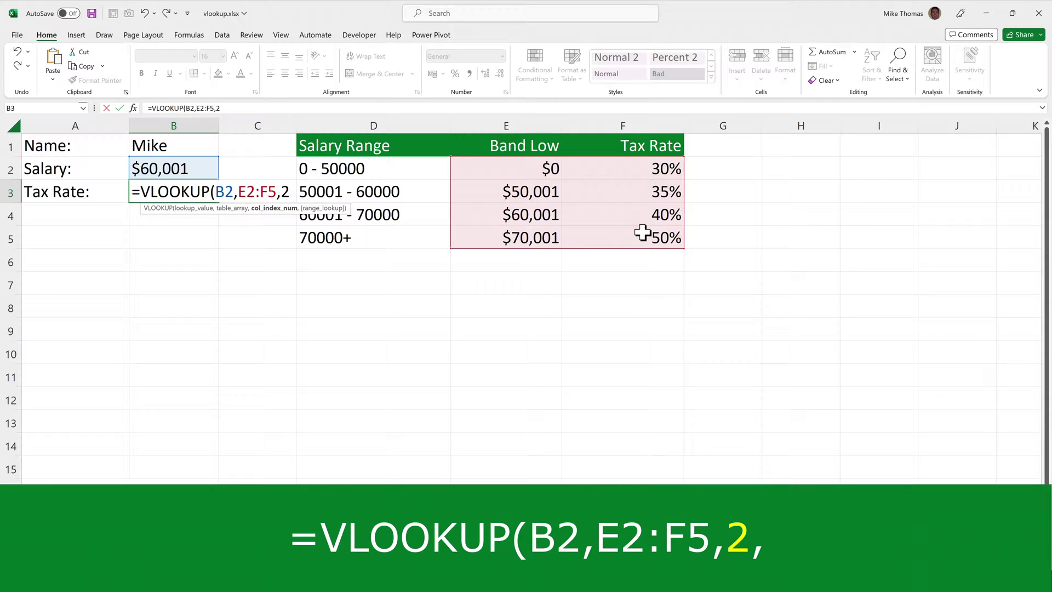
type(",")
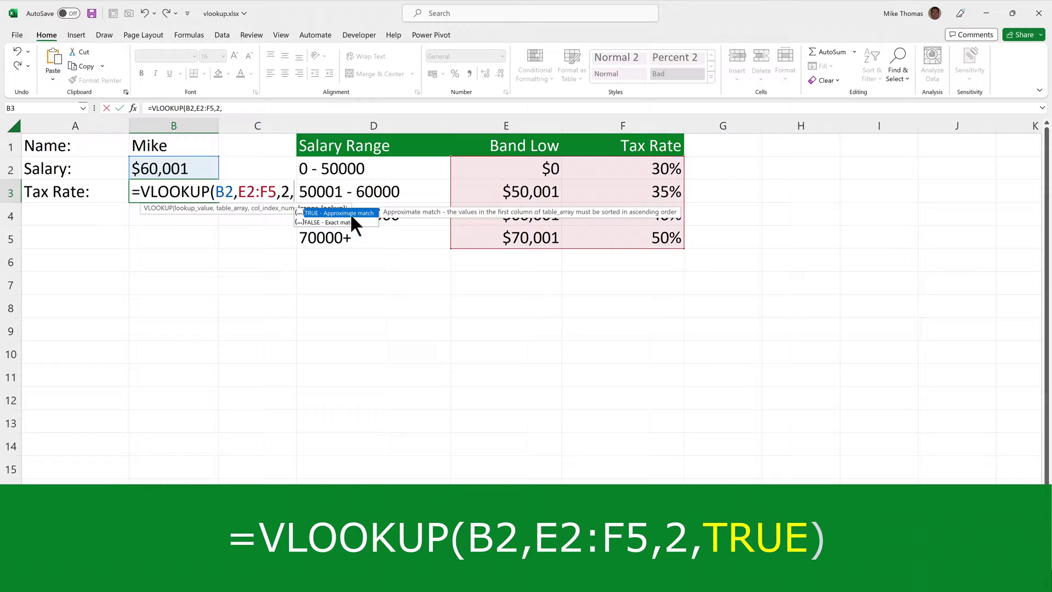
double_click(350, 213)
type(")")
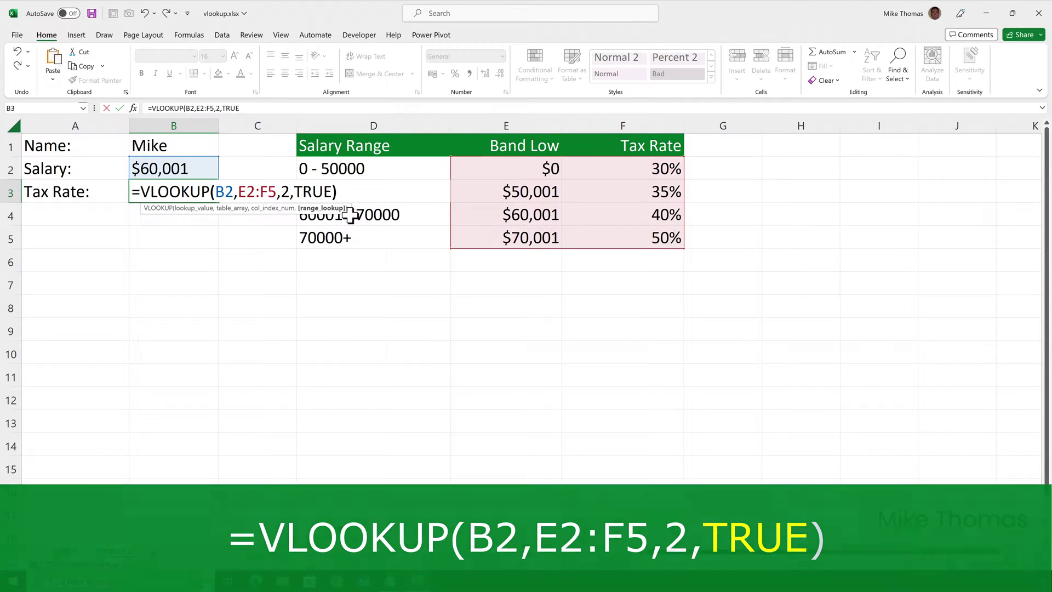
key("ctrl+Return")
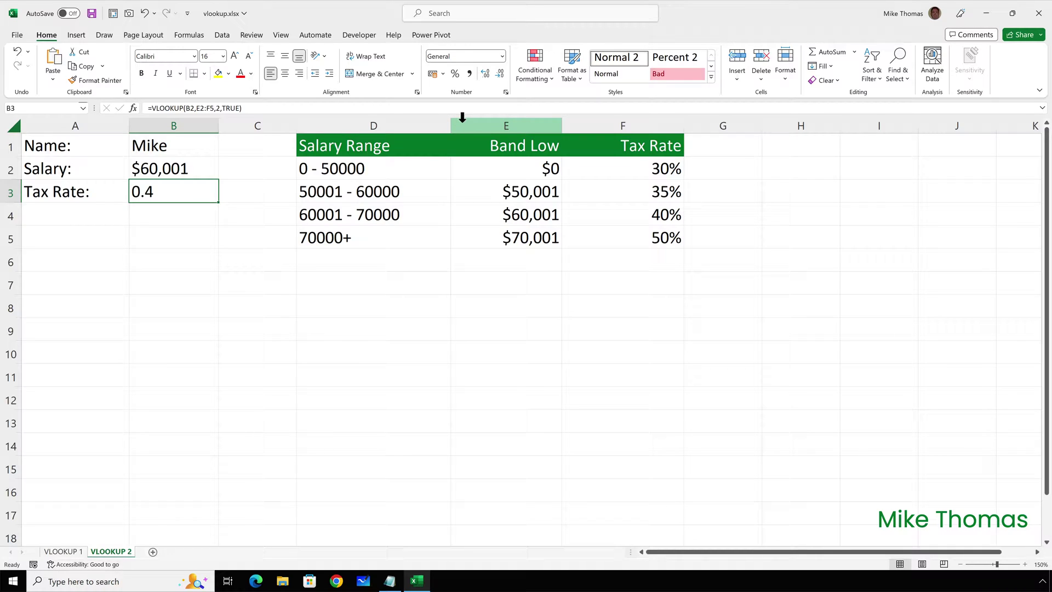
Format B3 as Percentage with no decimal places so it displays 40%
left_click(501, 56)
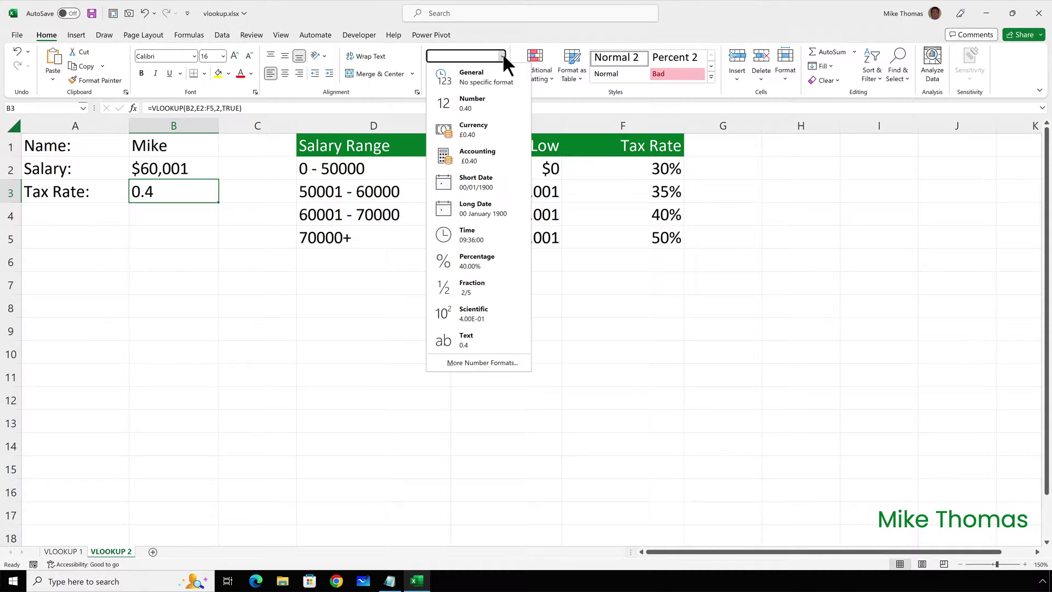
left_click(478, 257)
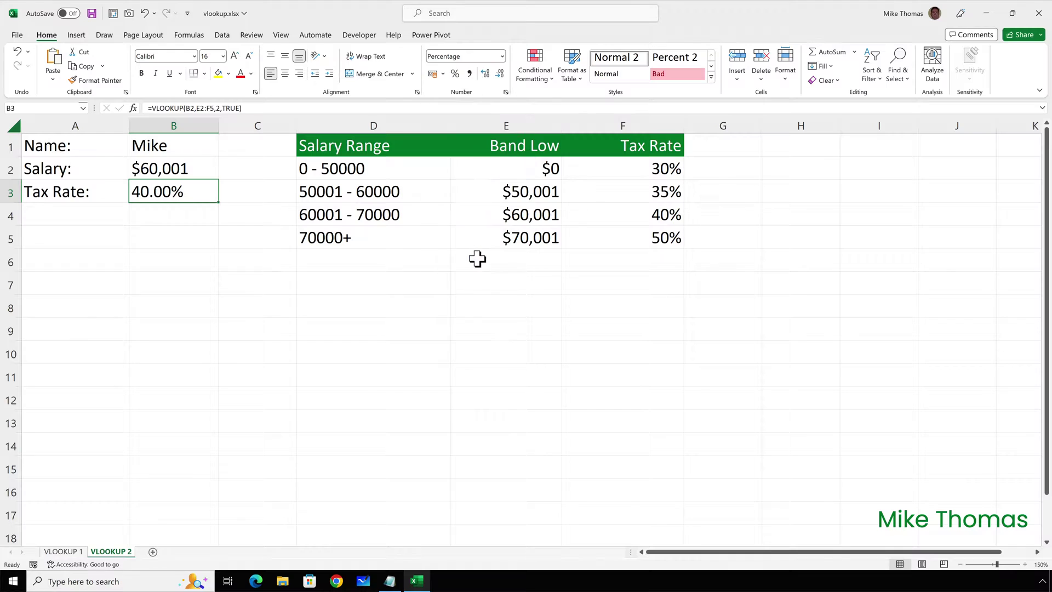
left_click(501, 73)
left_click(500, 73)
Enter 60000 as the salary in B2, making the B3 tax rate update to 35%
left_click(171, 165)
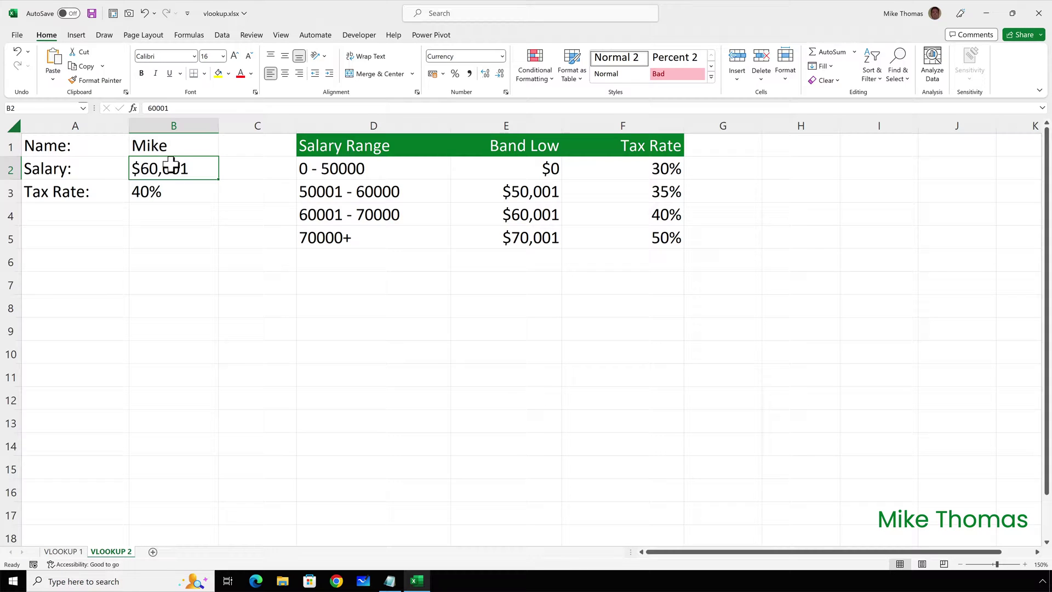
type("600")
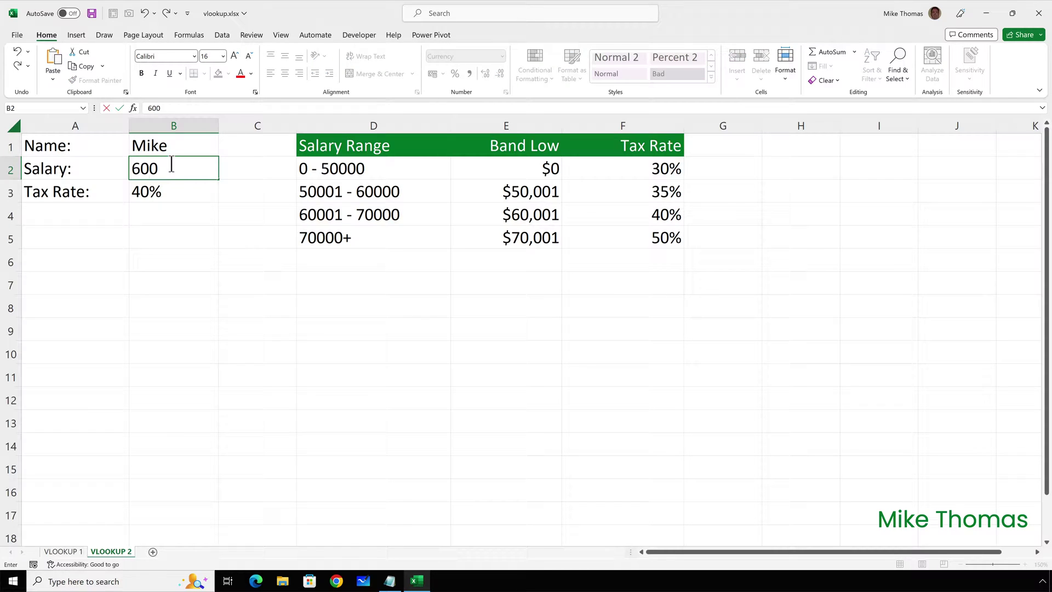
type("00")
key("ctrl+Return")
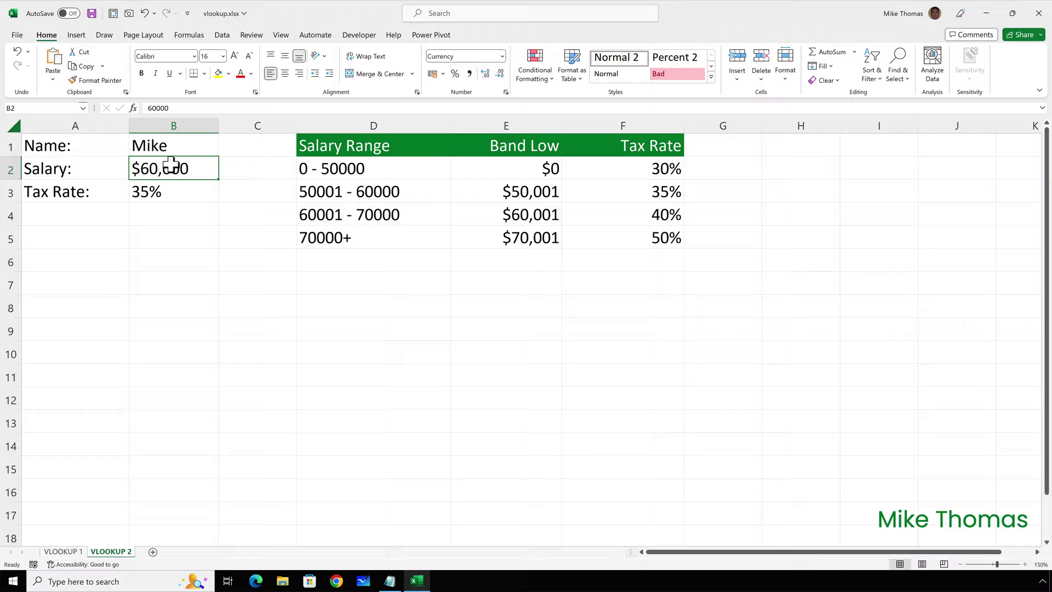